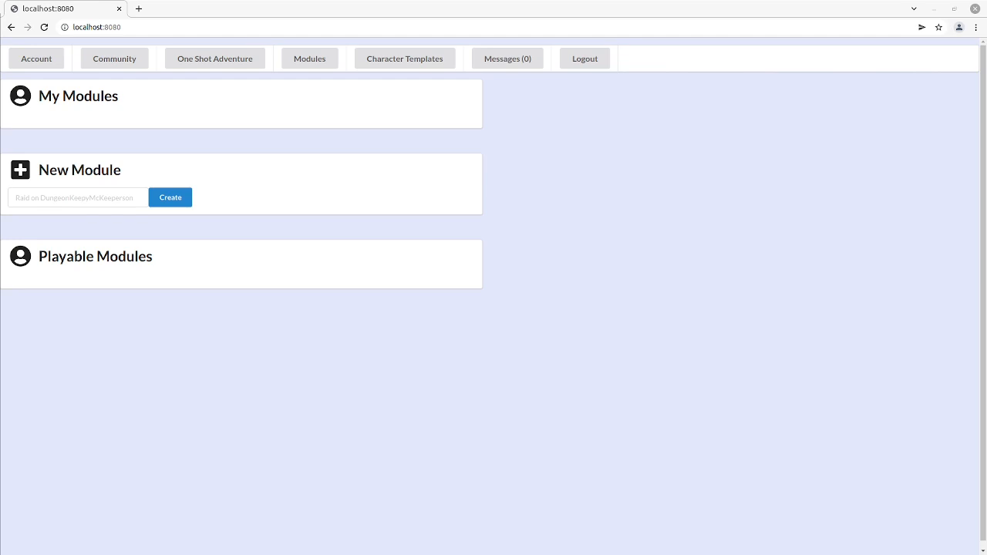
Step: Create a new module named "An Epic Adventure" and open it for editing
click(123, 198)
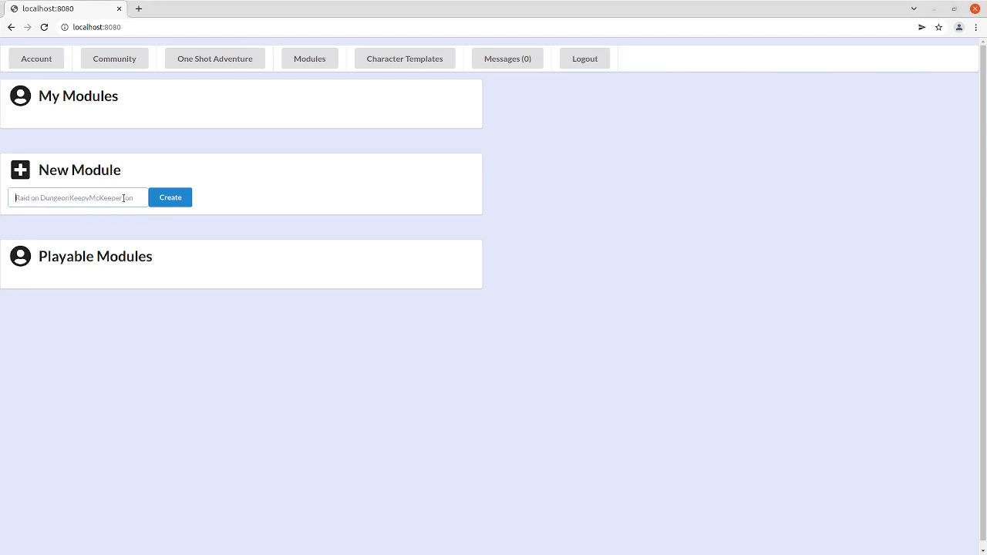
text(An Epic Adventure)
click(174, 198)
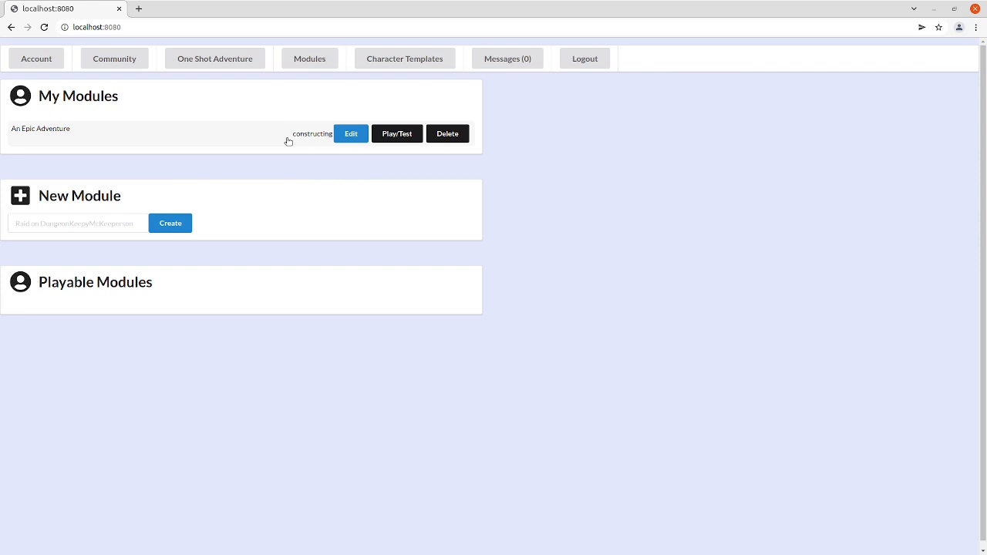
click(351, 135)
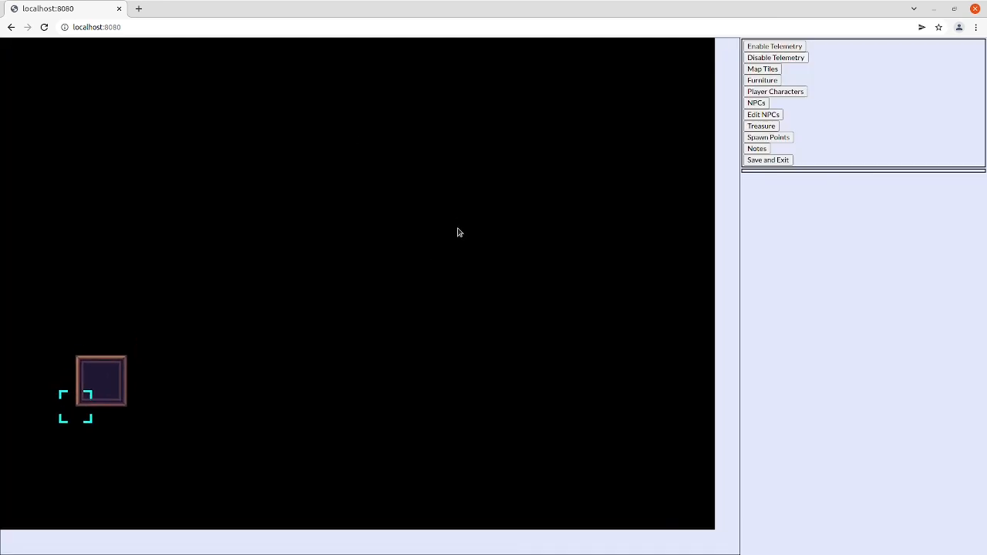
Step: Place wall tiles to fill a solid block 15 tiles wide and 10 tiles high, starting from the existing tile
drag(457, 232, 434, 273)
scroll(35, 482, down, 2)
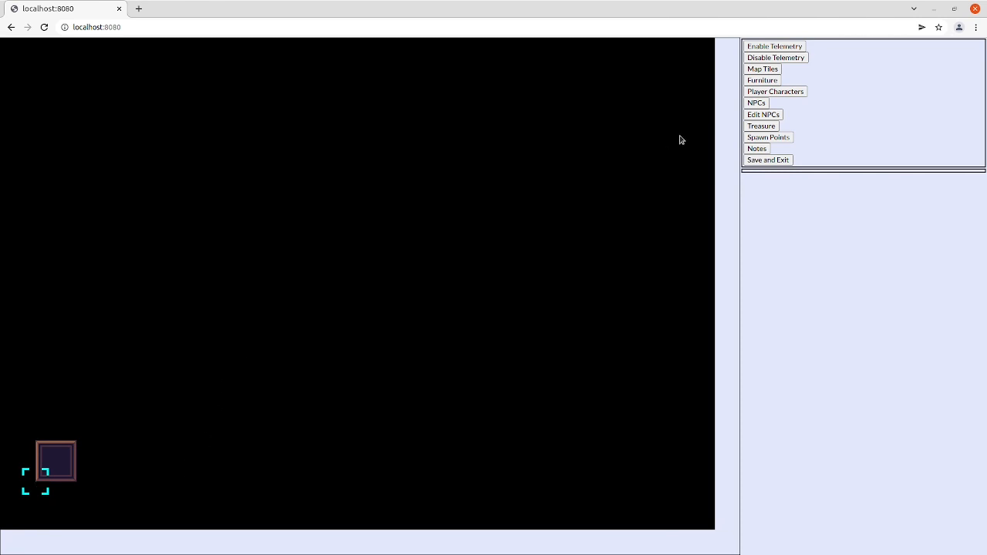
click(767, 68)
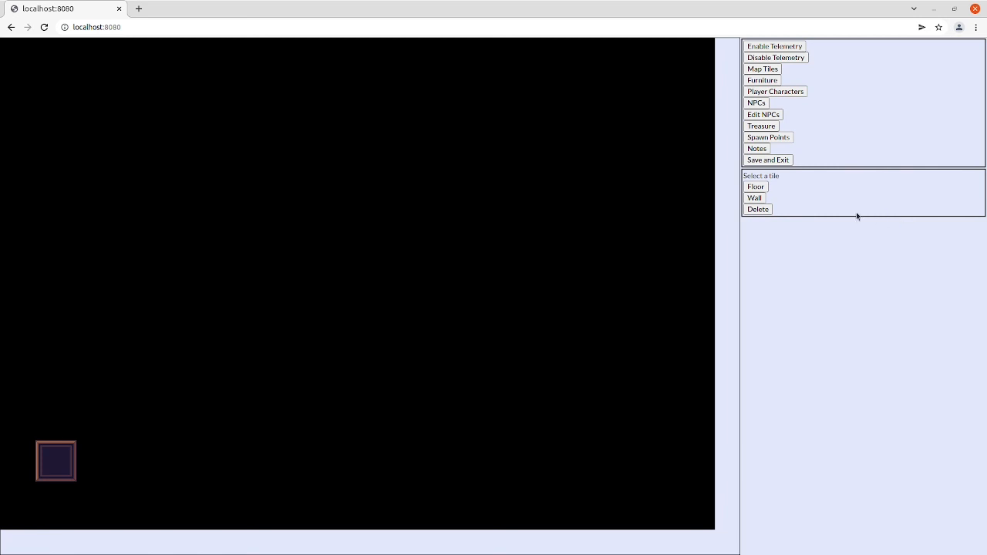
click(756, 198)
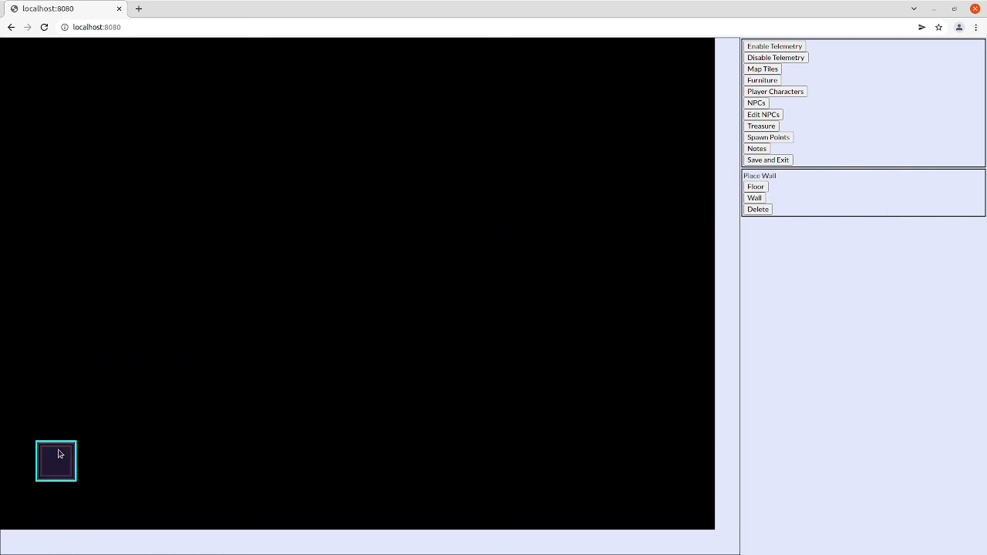
click(91, 412)
click(139, 378)
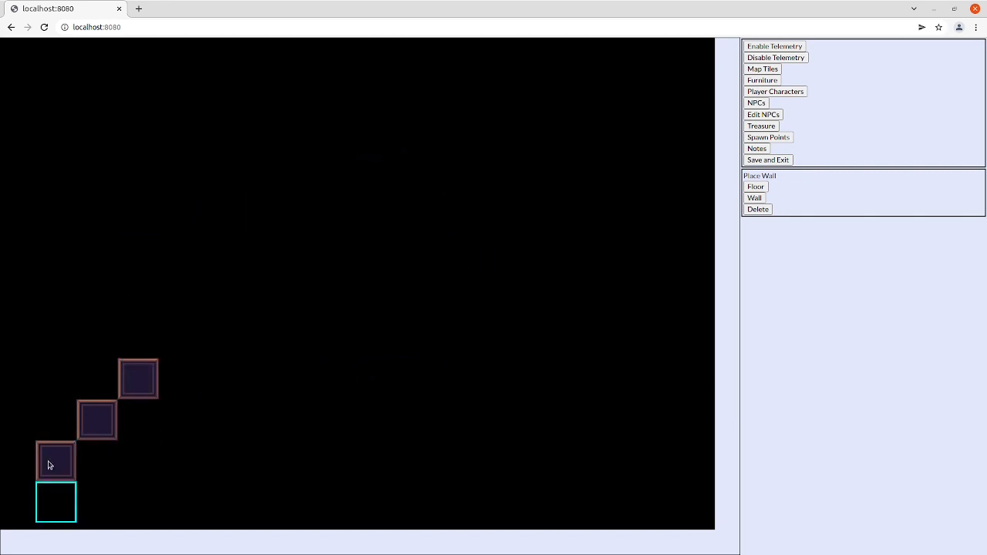
drag(54, 460, 633, 88)
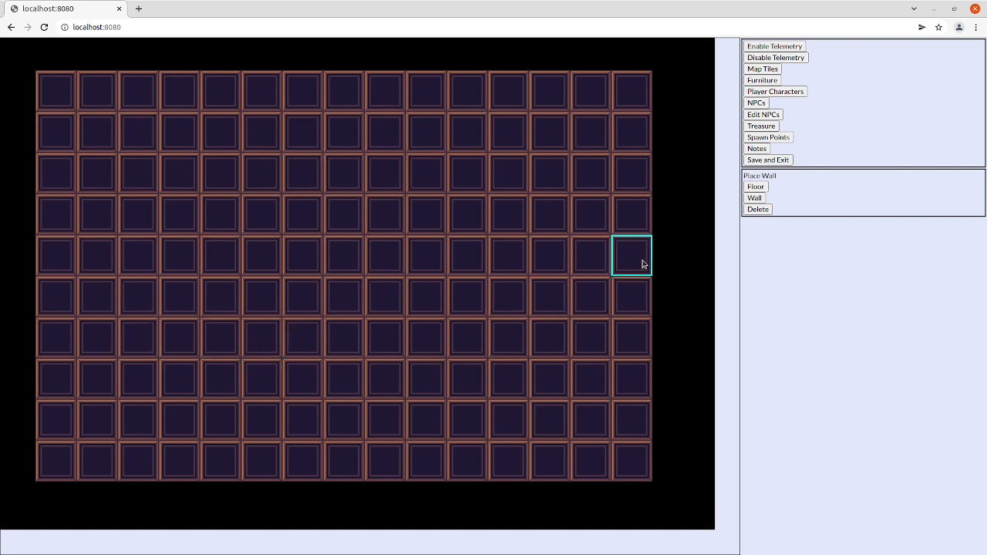
Step: Lay floor tiles inside the wall block for a 5-by-6 left room and a 4-by-4 right room joined by a two-tile-high corridor
click(756, 187)
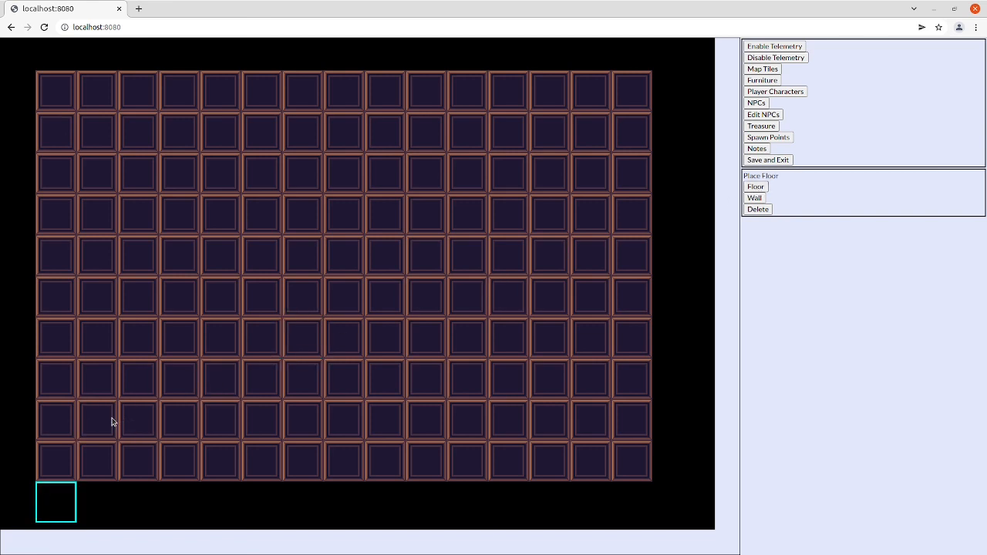
drag(112, 422, 251, 303)
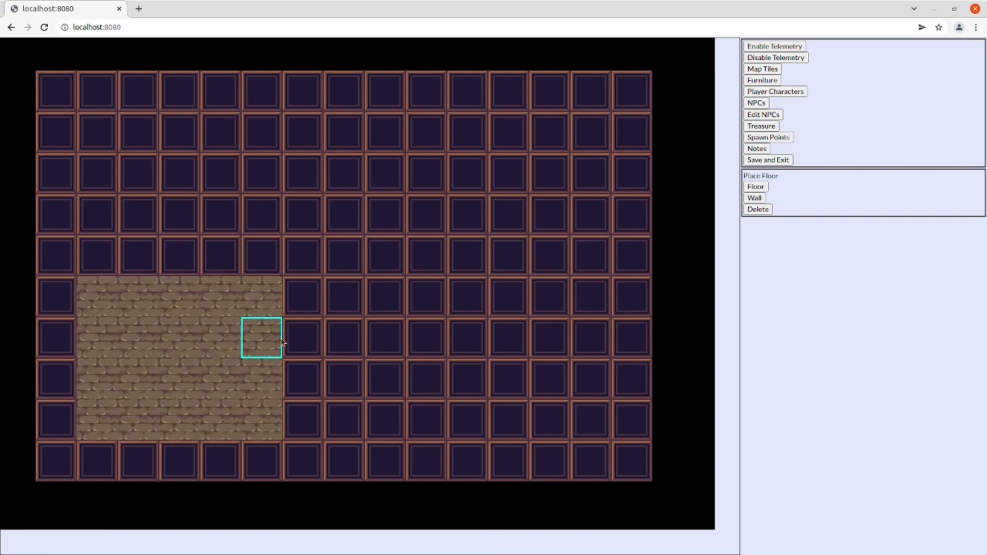
click(302, 308)
click(347, 306)
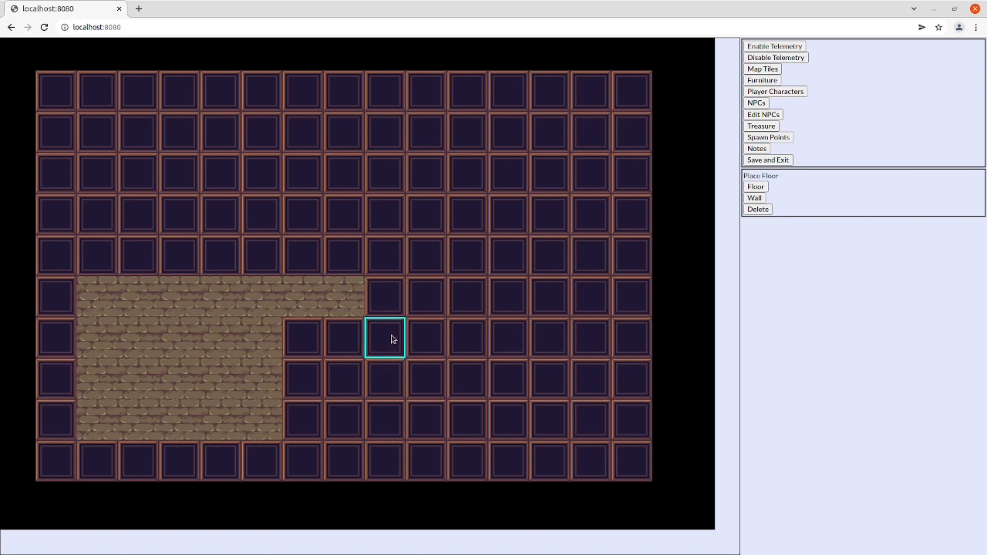
drag(391, 313, 514, 406)
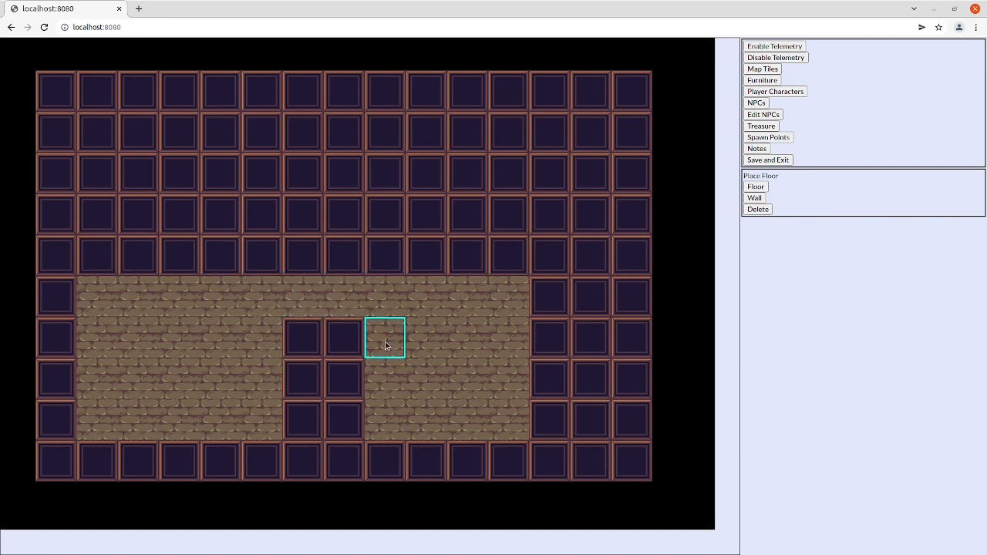
click(344, 347)
click(313, 347)
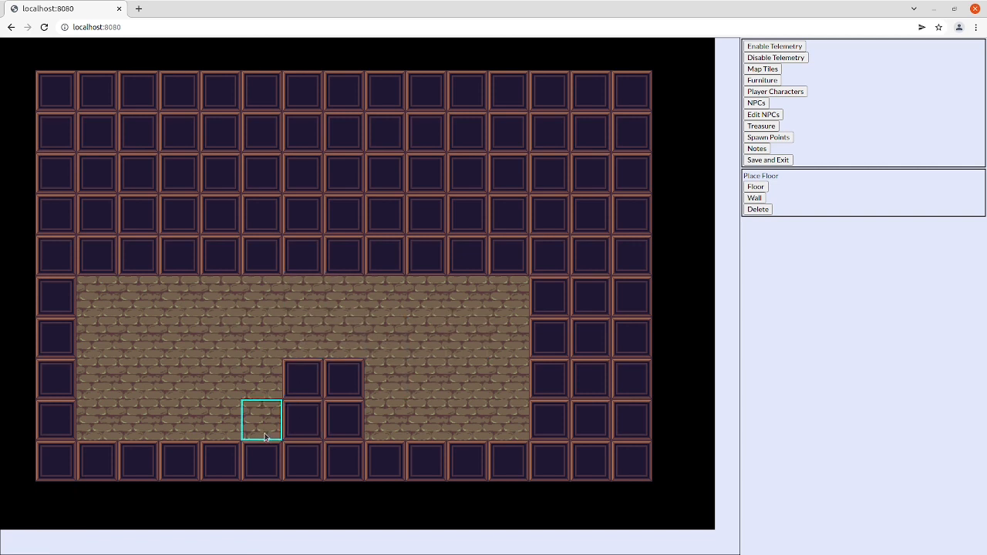
drag(268, 276, 95, 207)
Step: Delete the 6-by-2 block of wall tiles above the left room and extend the right room's floor two rows upward
click(757, 209)
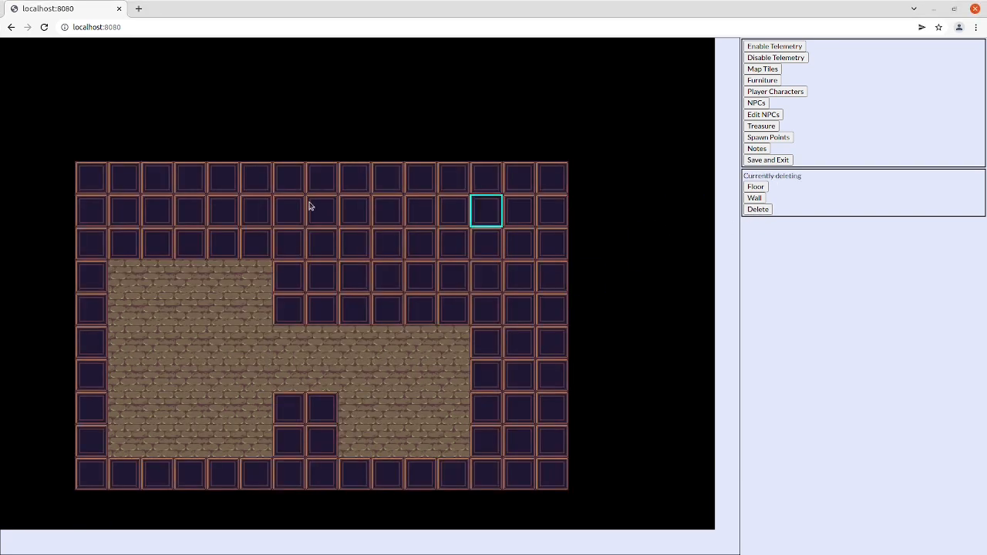
drag(91, 176, 264, 214)
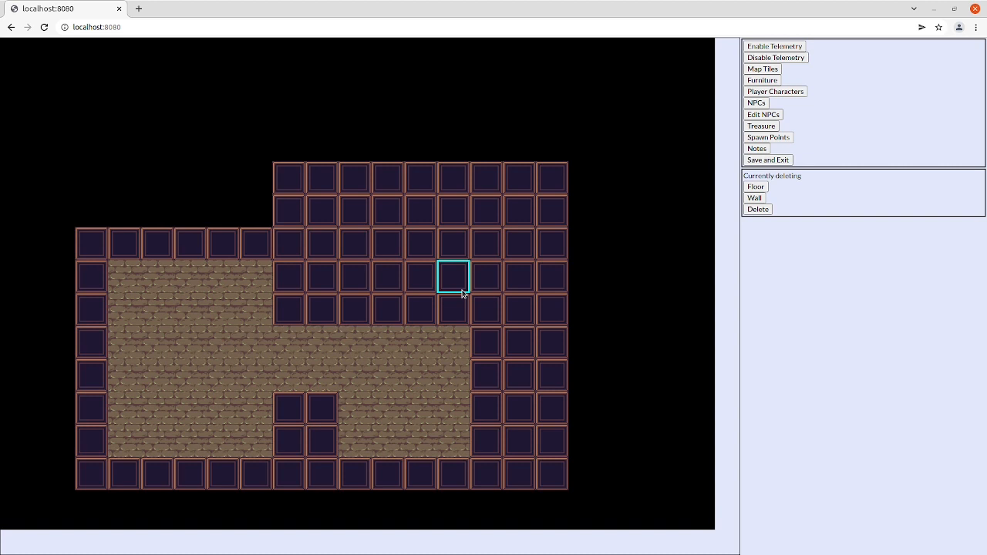
drag(359, 309, 459, 280)
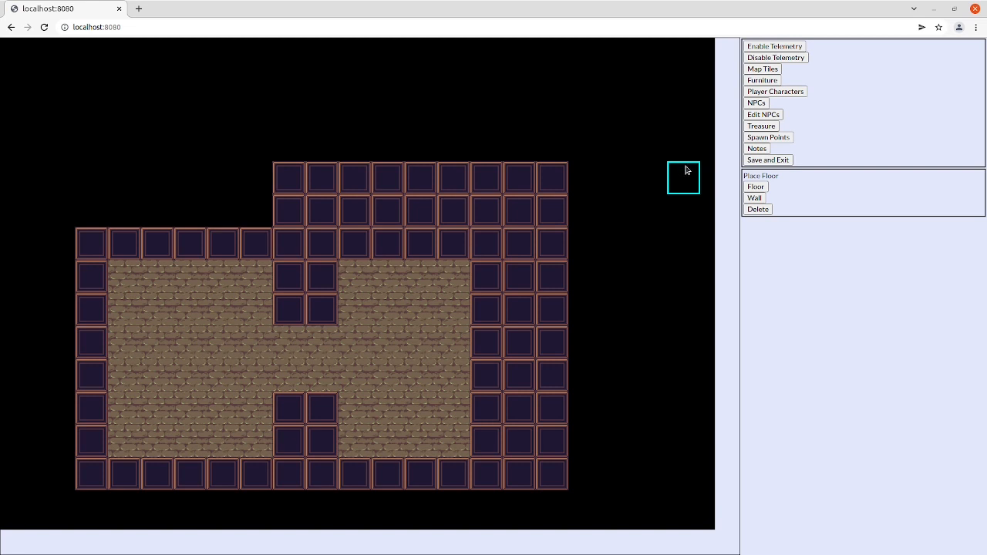
Step: Place nine spawn points in a staggered triangular pattern across the lower part of the left room
click(758, 139)
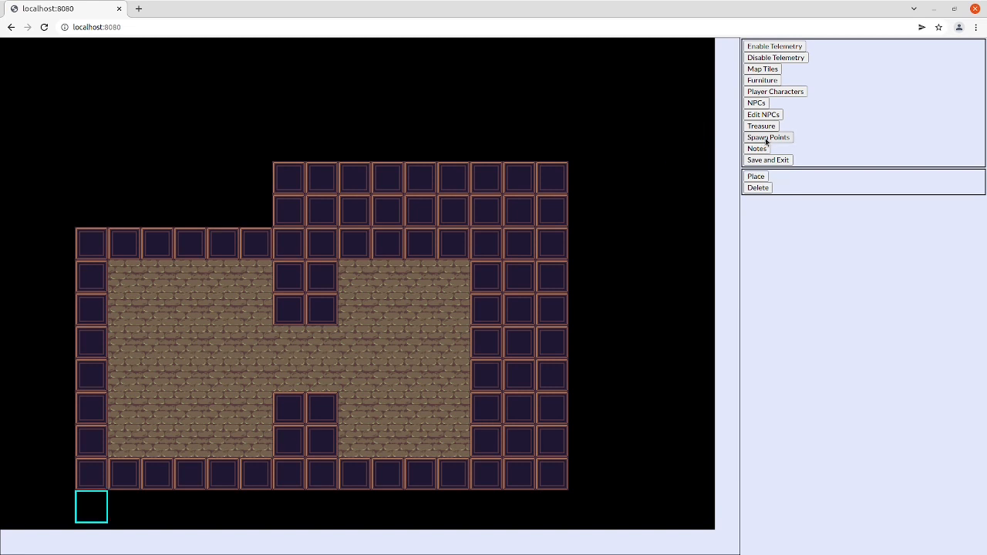
click(132, 439)
click(124, 375)
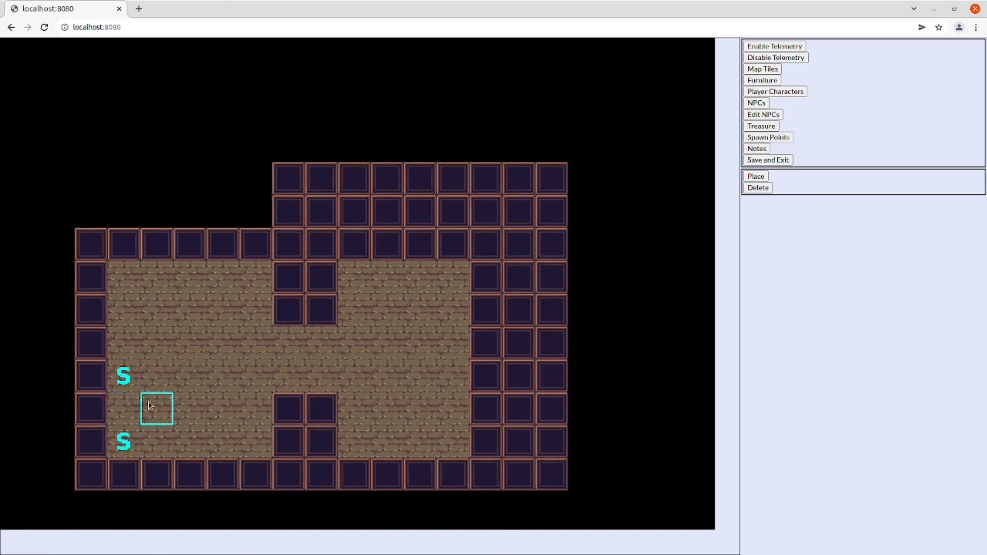
click(156, 408)
click(182, 441)
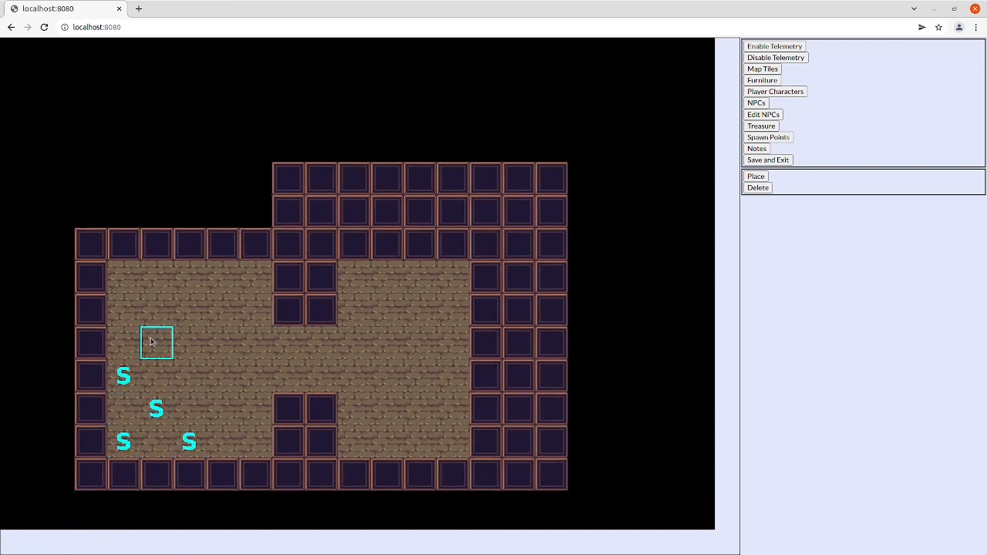
click(123, 309)
click(157, 343)
click(191, 378)
click(222, 408)
click(255, 441)
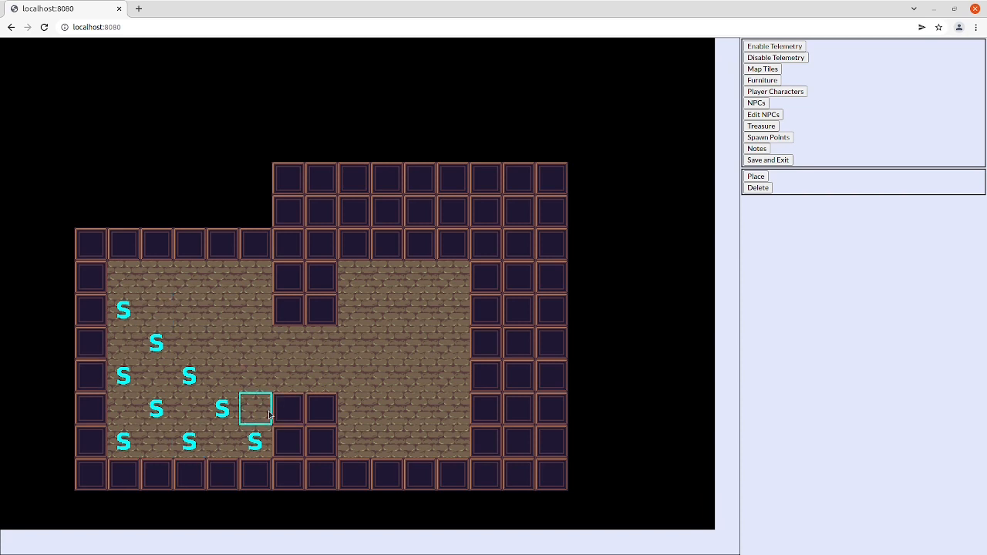
Step: Delete the left room's topmost spawn point and the one in its lower-right corner
click(758, 188)
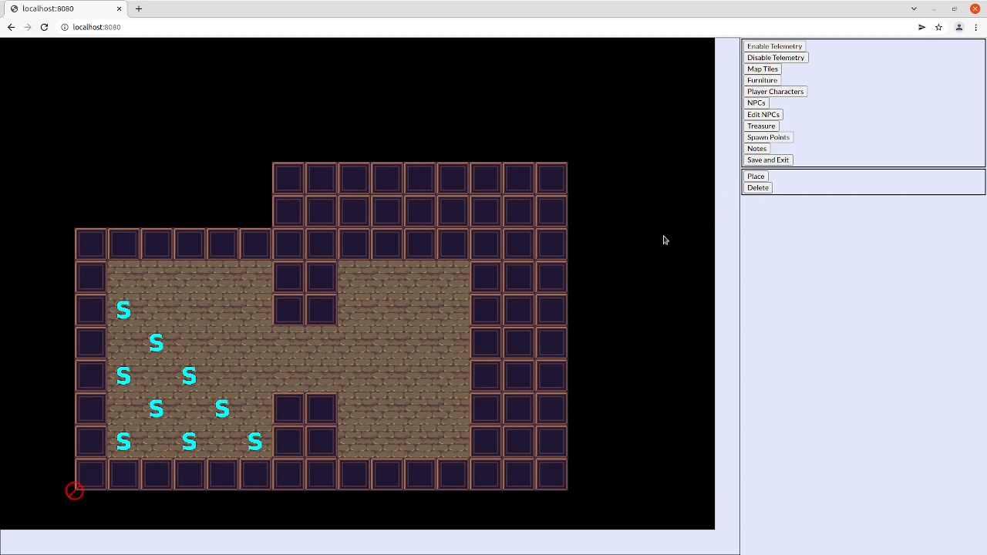
click(255, 441)
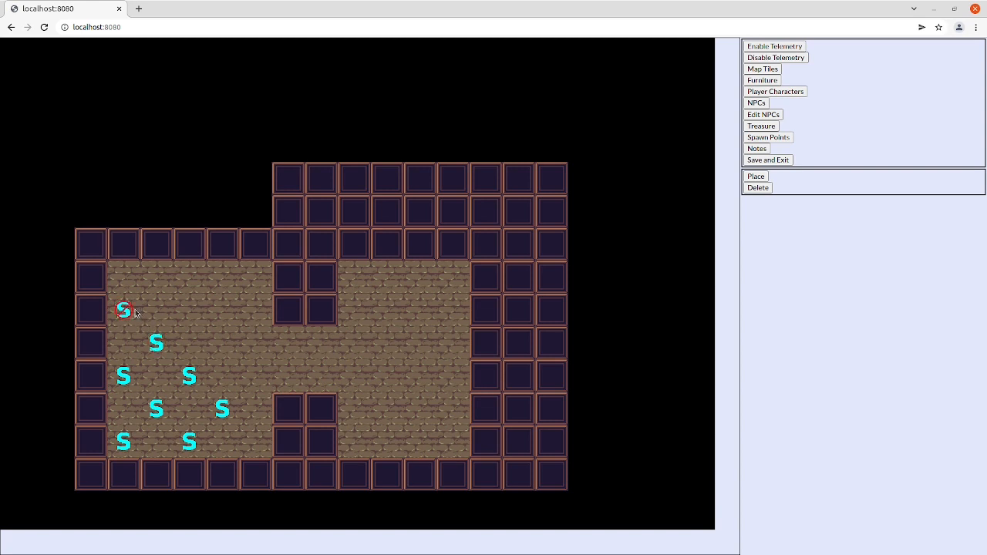
click(124, 310)
Step: Place two chairs diagonally next to each other in the upper-left part of the right room
click(768, 81)
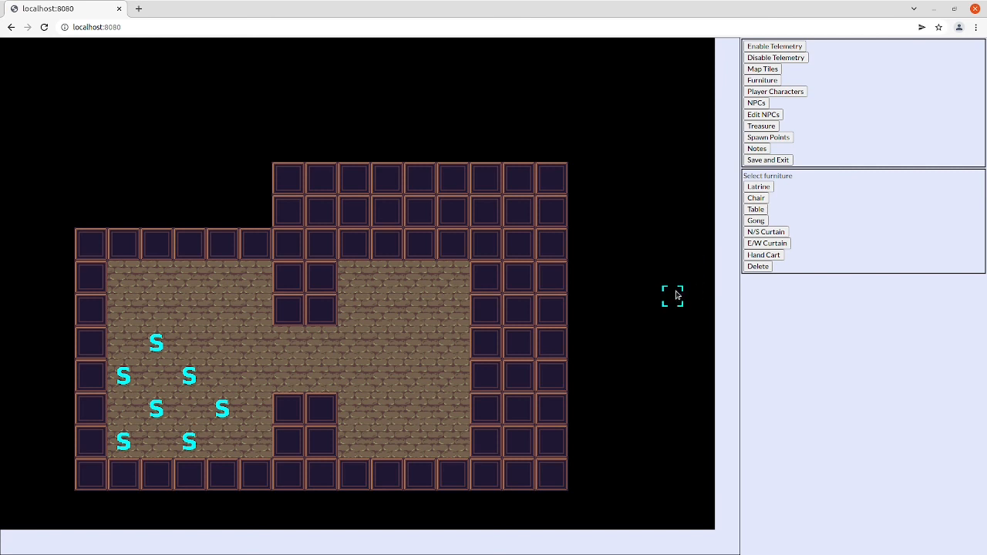
click(757, 199)
click(756, 198)
click(366, 319)
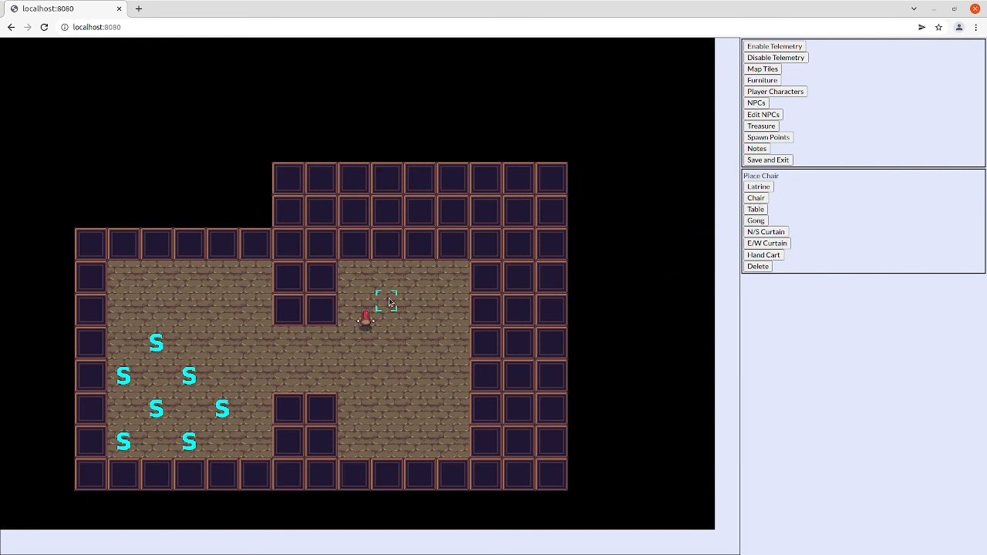
click(389, 299)
Step: Place a gong in the left room's upper-right corner and a table in the right room below the chairs
click(756, 221)
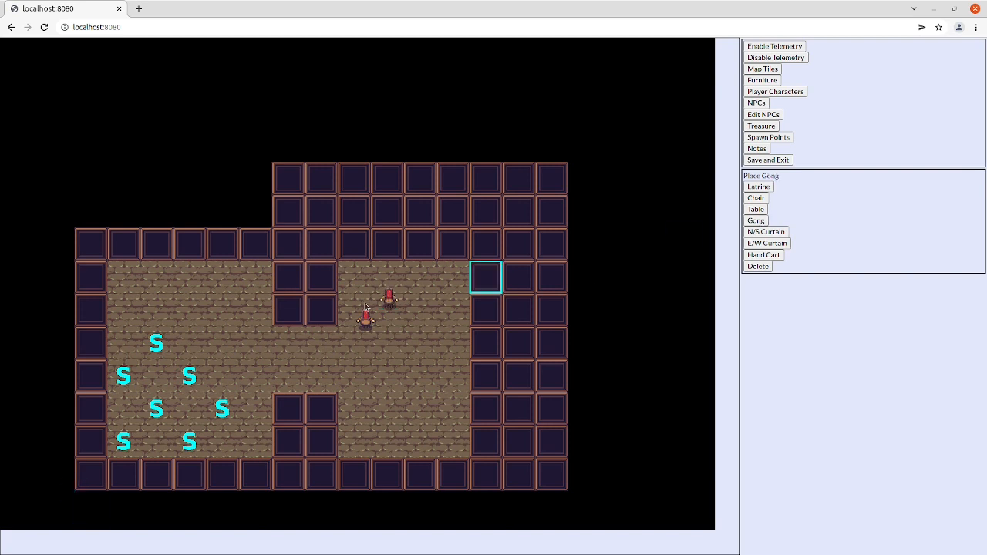
click(257, 277)
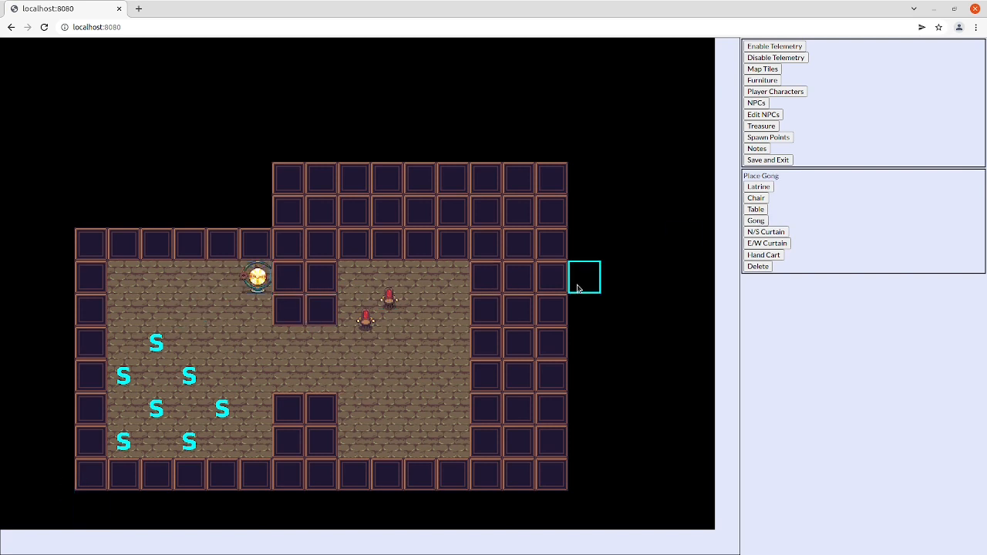
click(756, 209)
click(387, 377)
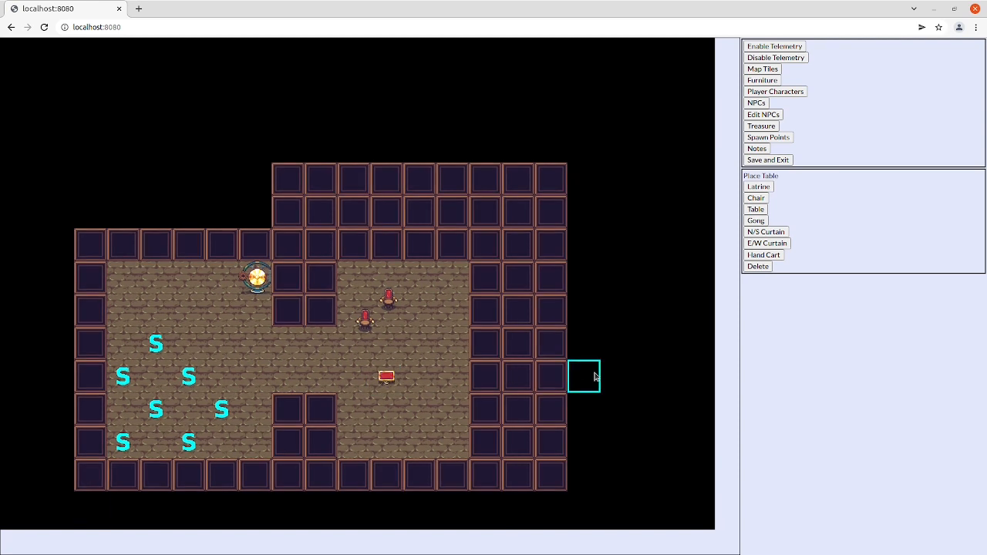
Step: Place a hand cart below the table and a latrine in the right room's upper-right corner
click(765, 255)
click(421, 410)
click(759, 187)
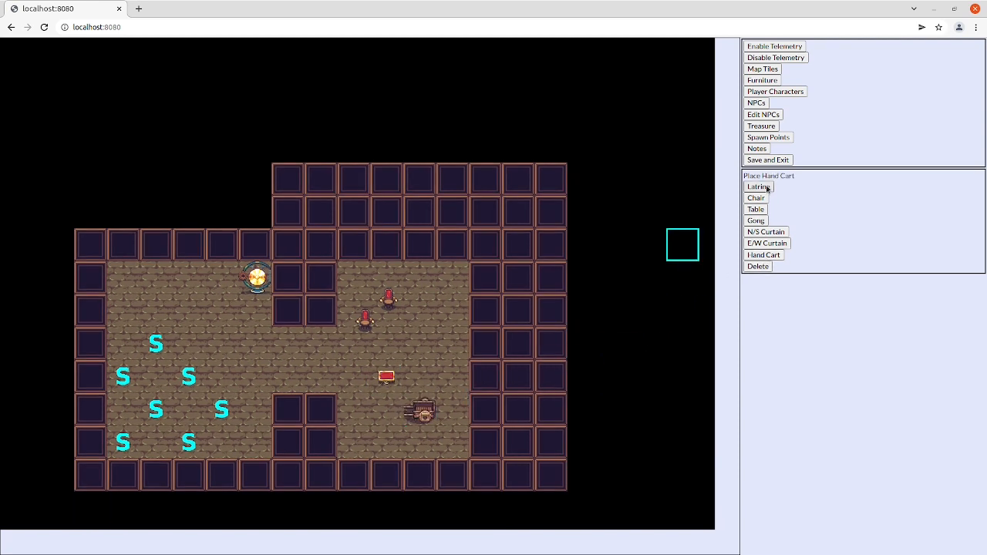
click(452, 277)
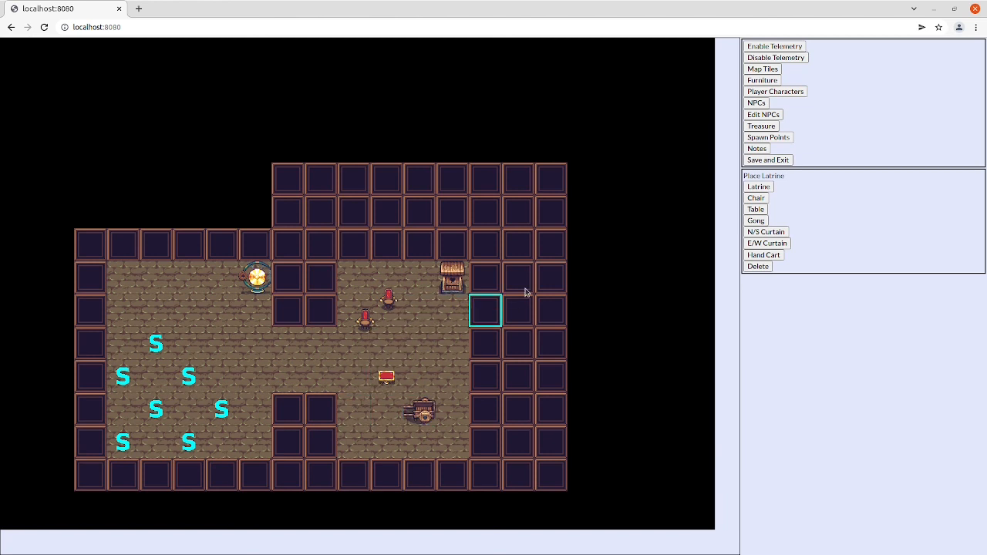
Step: Place two N/S curtains across the right end of the corridor and a treasure just left of the latrine
click(766, 231)
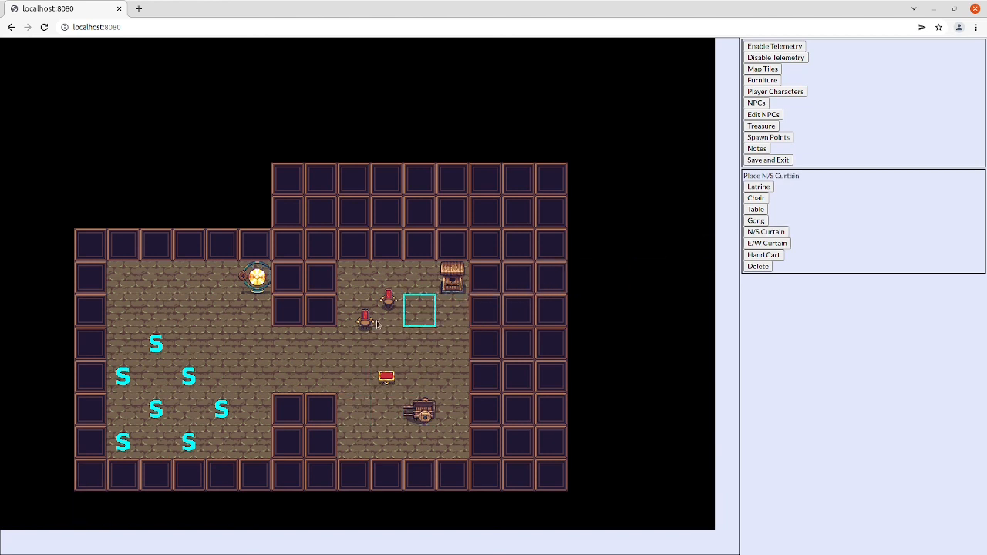
click(321, 344)
click(321, 377)
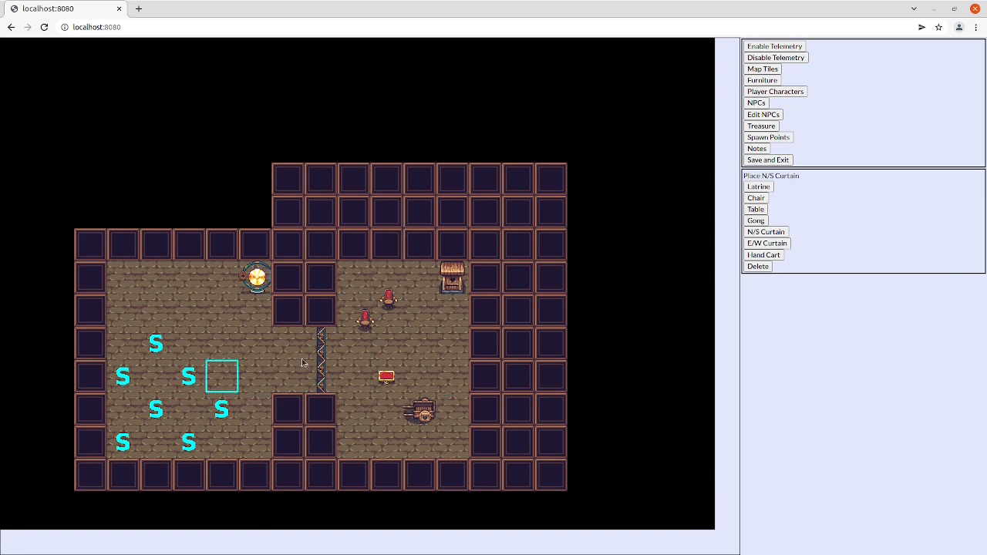
click(761, 126)
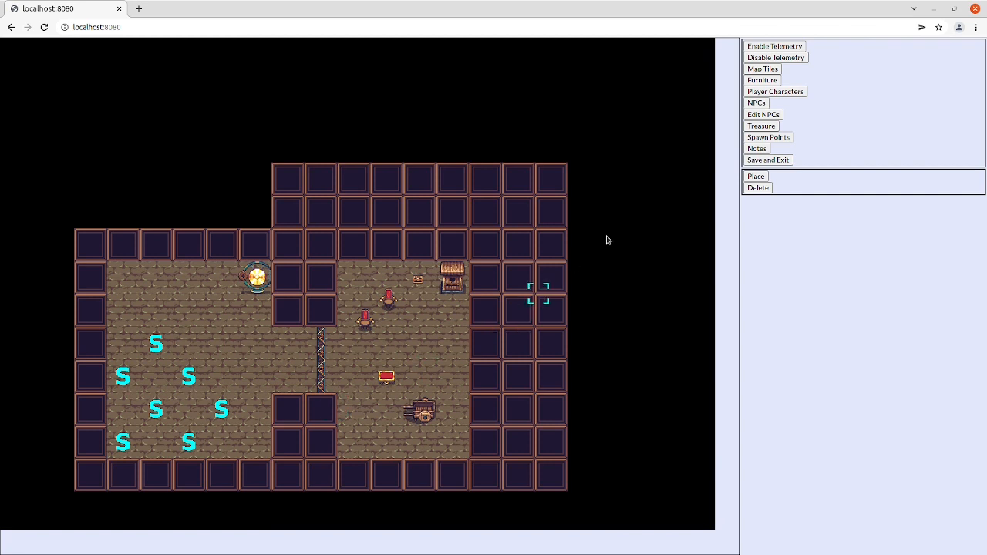
Step: Add three Adventurer player characters to the adventure
click(788, 93)
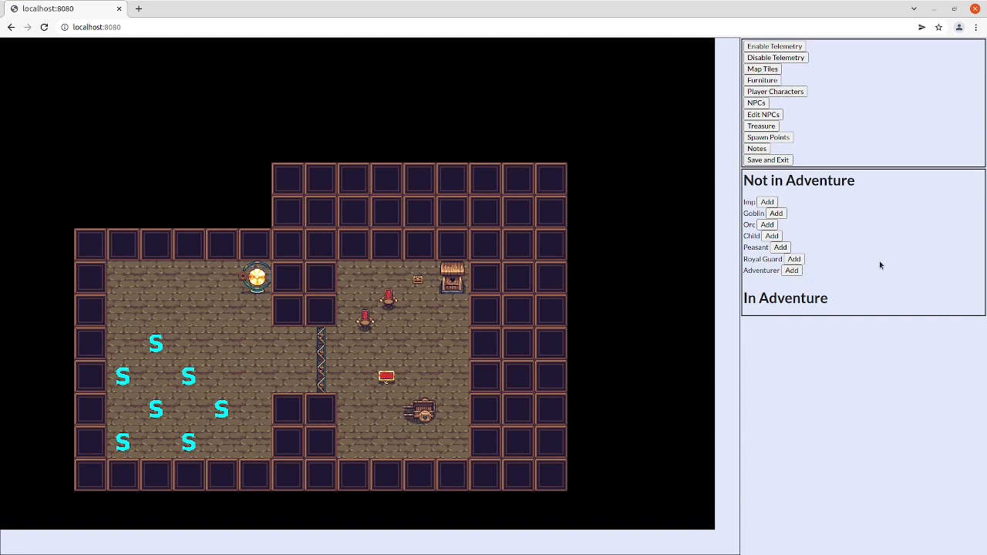
click(791, 271)
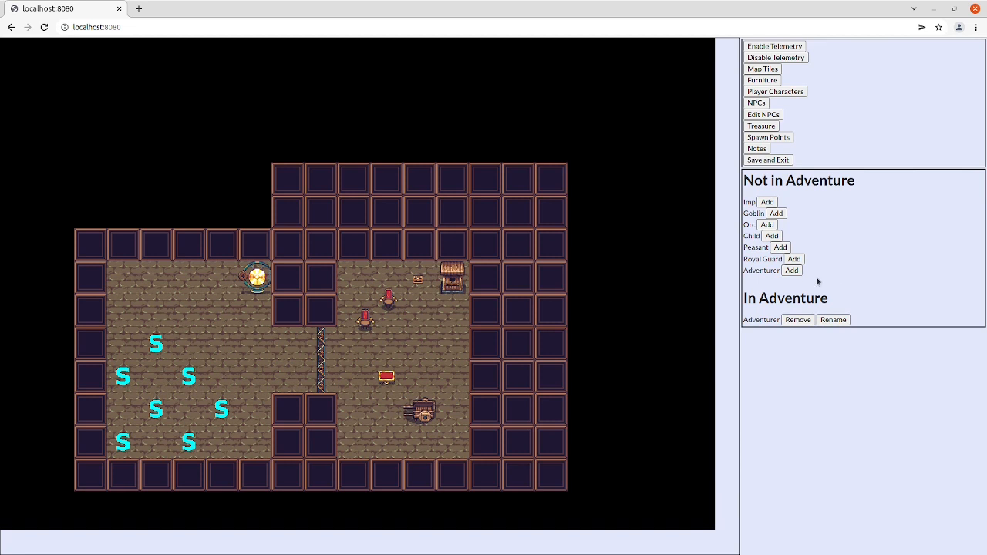
click(791, 271)
click(792, 271)
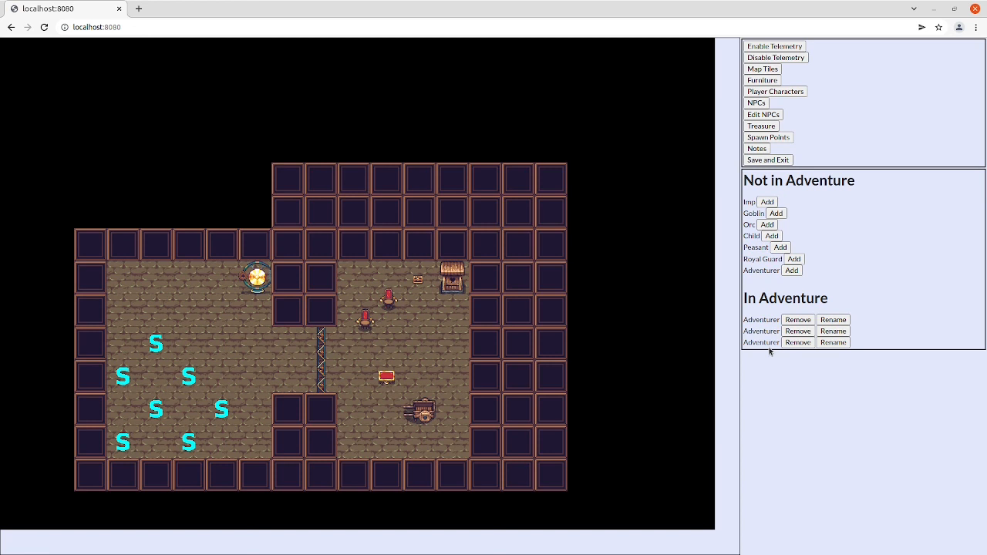
Step: Place two Imp NPCs in the right room, one below the treasure and one beside the table
click(757, 103)
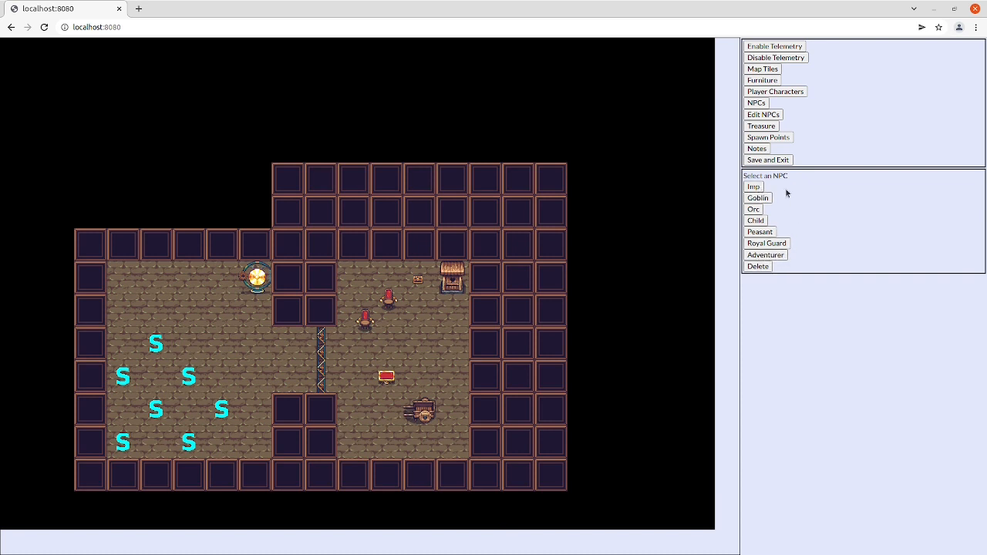
click(784, 245)
click(754, 187)
click(419, 305)
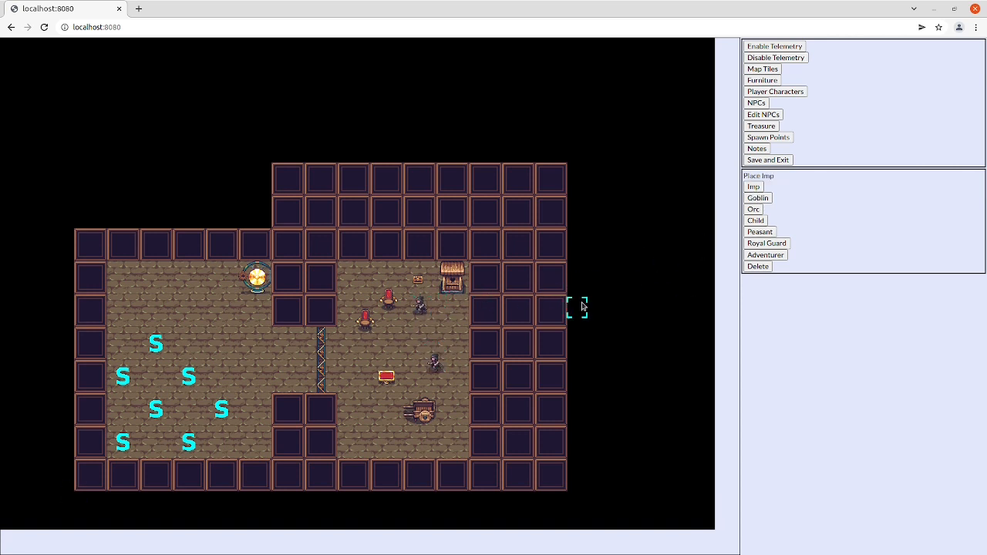
Step: Name an imp Frank, create a Sabre in its hand, and save the NPC
click(435, 307)
click(376, 198)
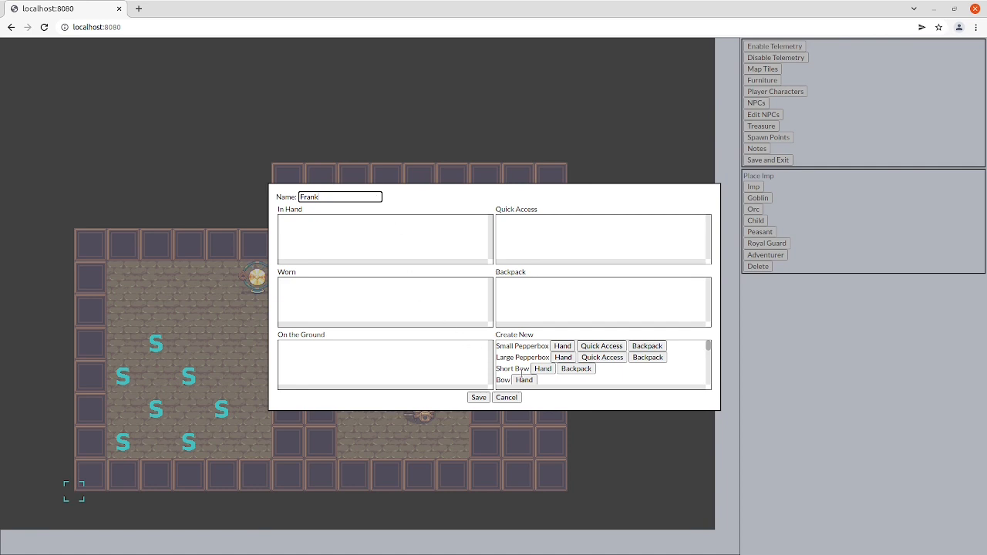
scroll(528, 370, down, 1)
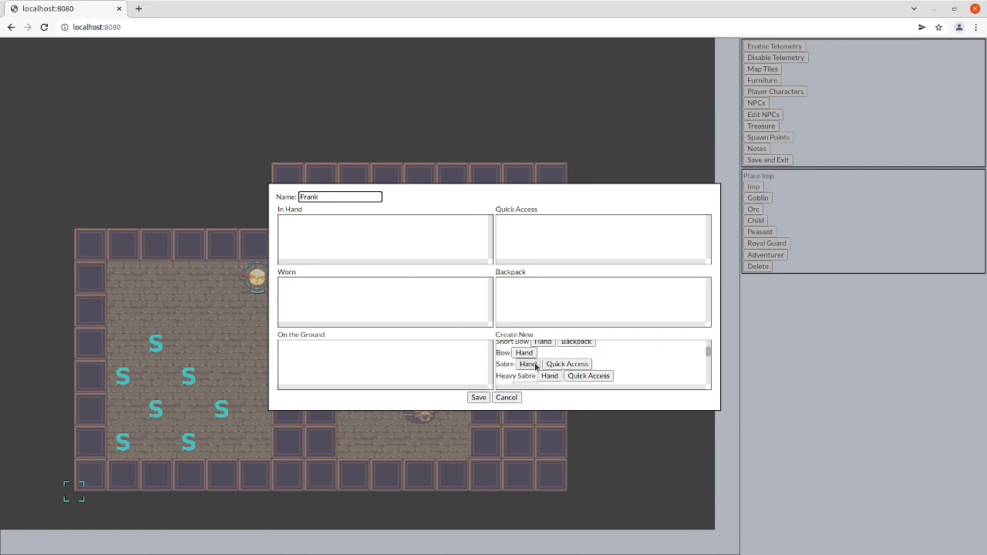
click(529, 364)
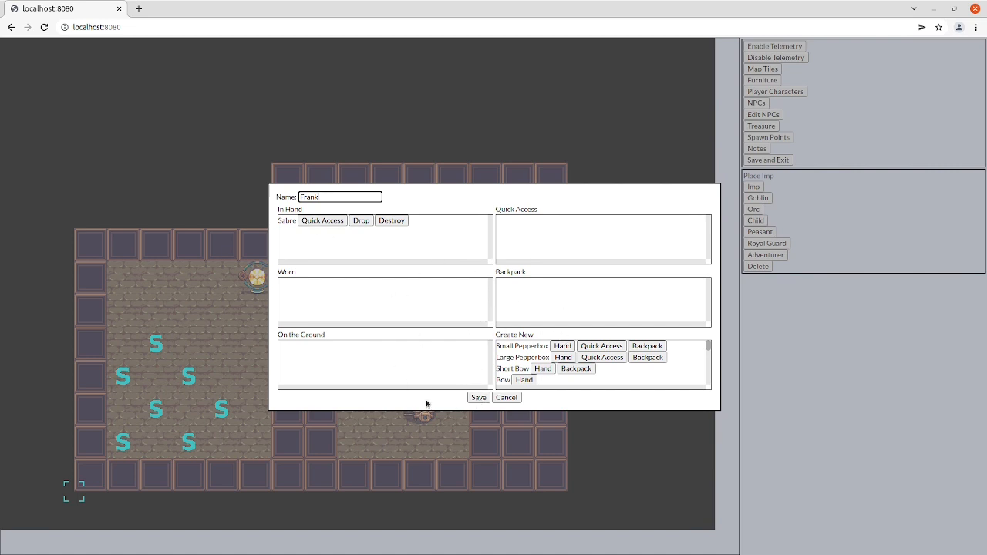
click(478, 398)
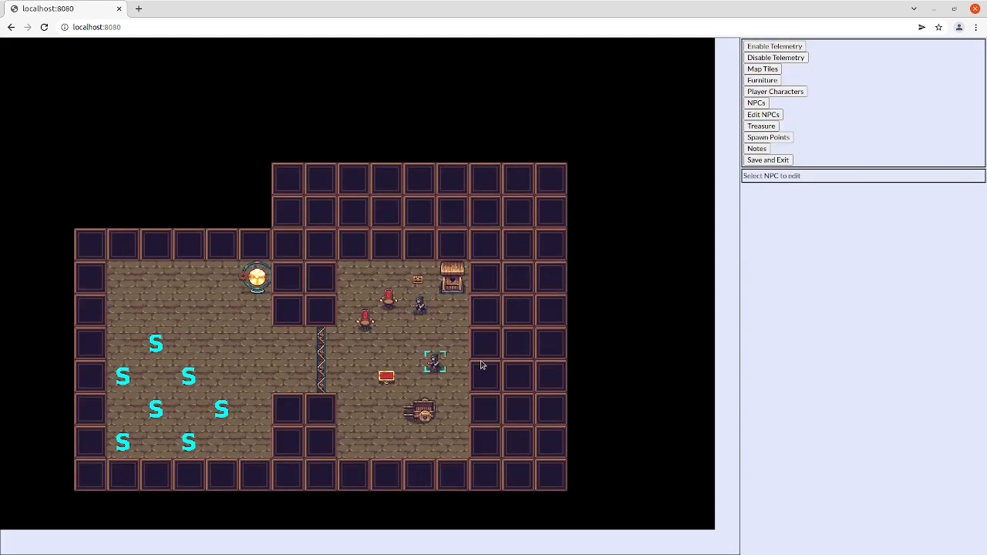
Step: Save and exit the map editor and submit An Epic Adventure for playtesting by the Fellowship of the Anklet
click(781, 161)
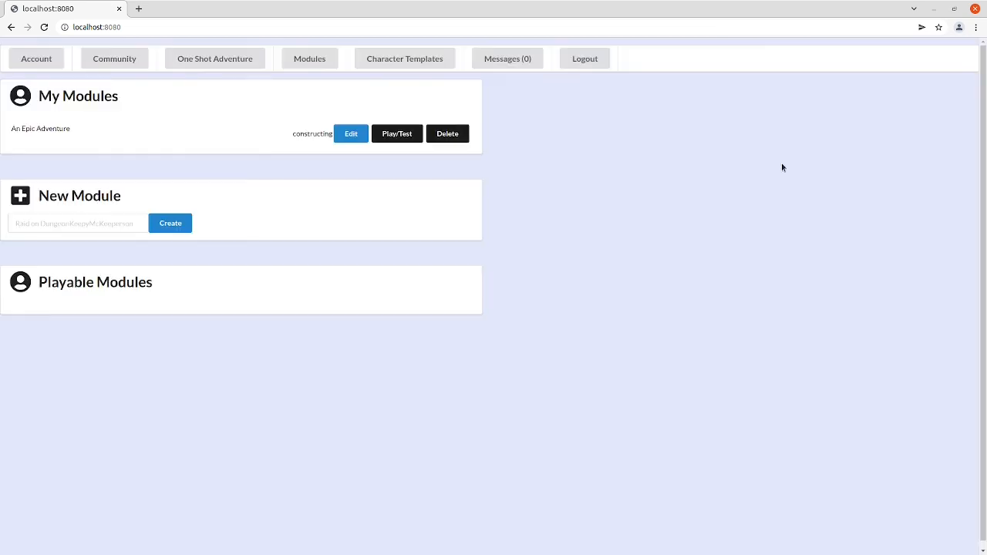
click(397, 135)
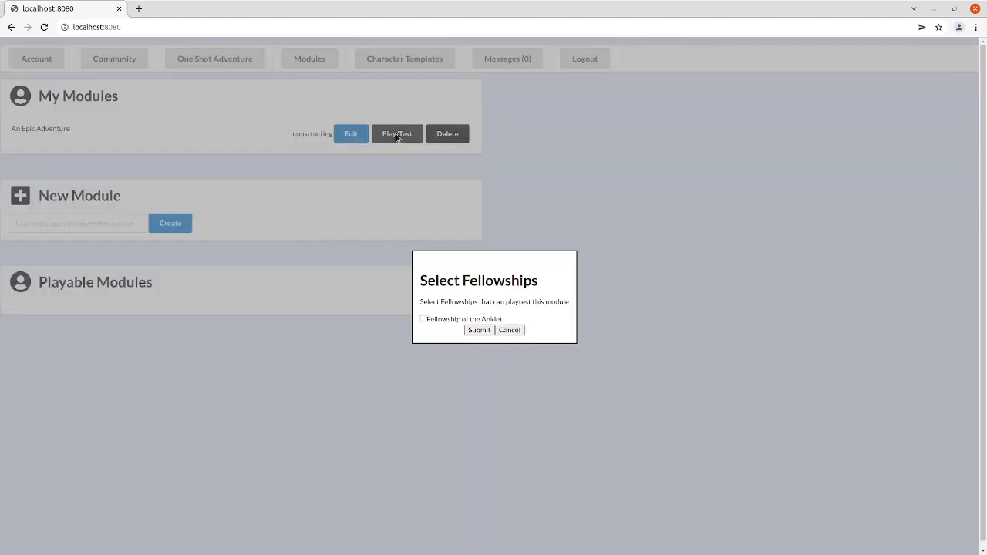
click(423, 319)
click(479, 330)
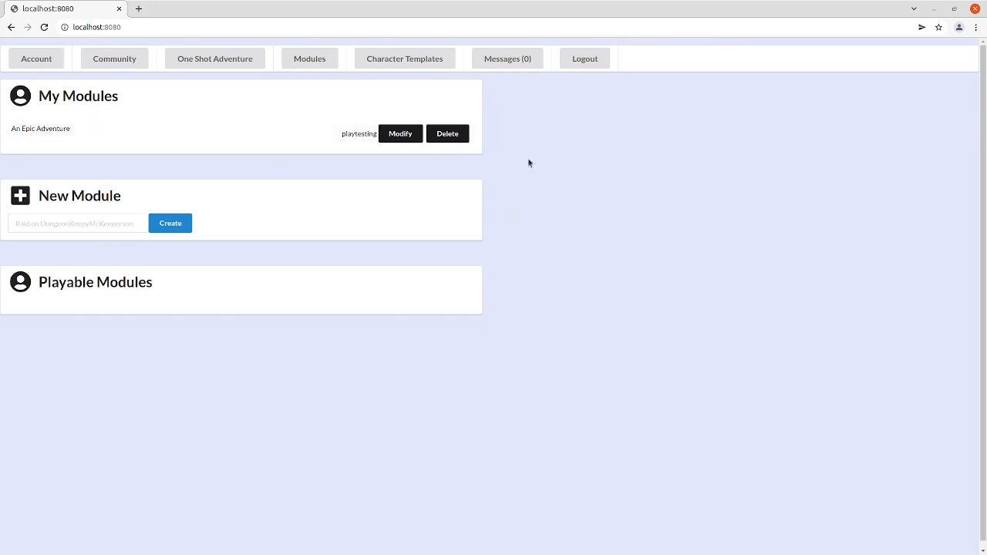